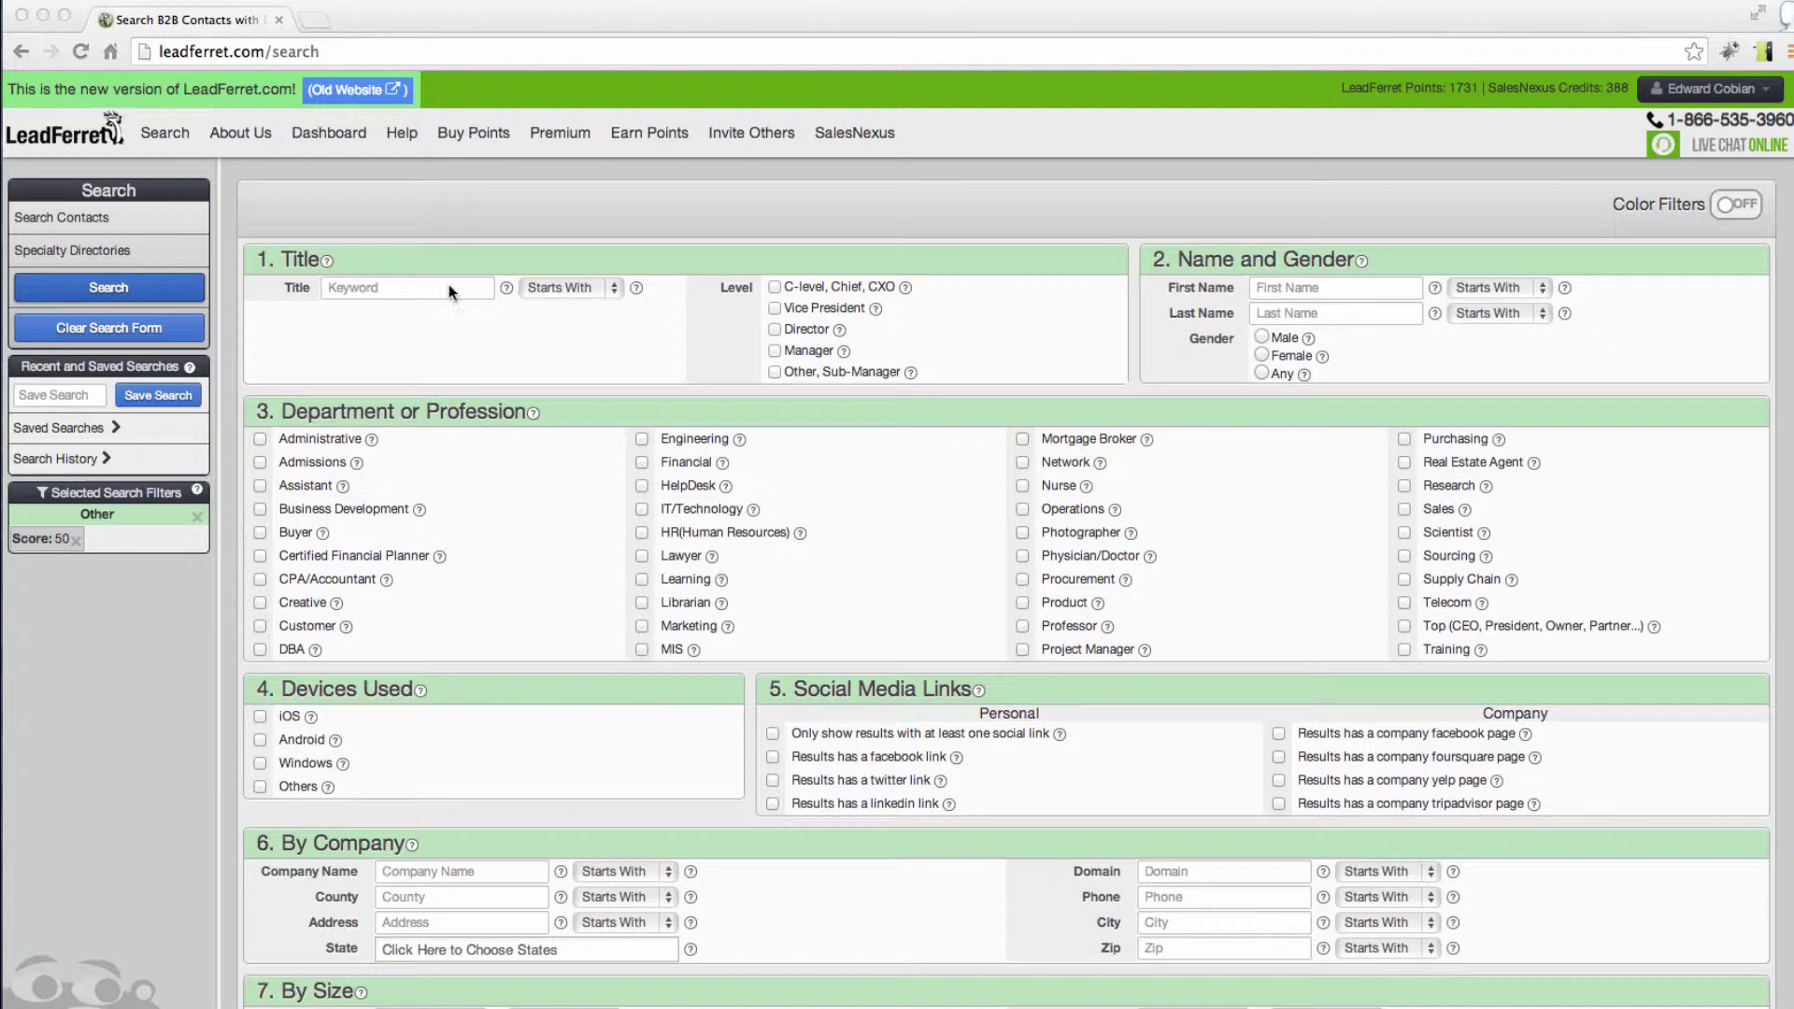
Filter the manager-titled contact search to the Photographer department and run it
click(1058, 506)
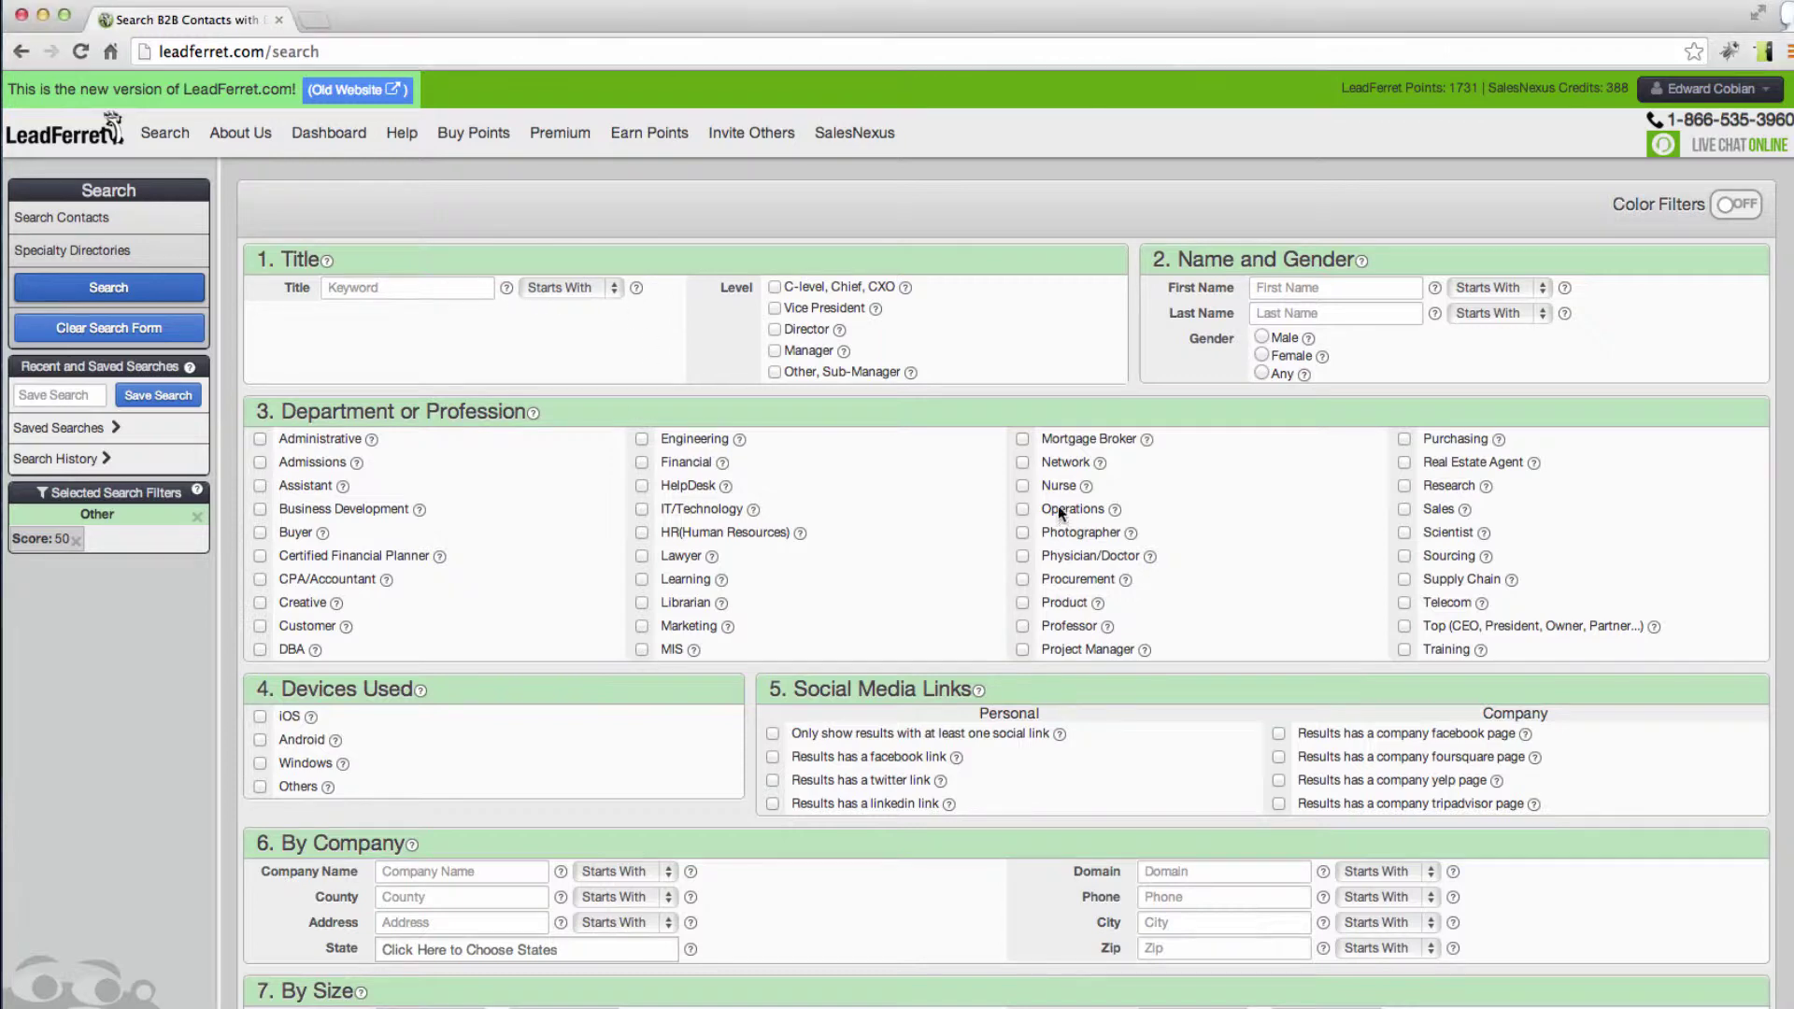
click(1062, 530)
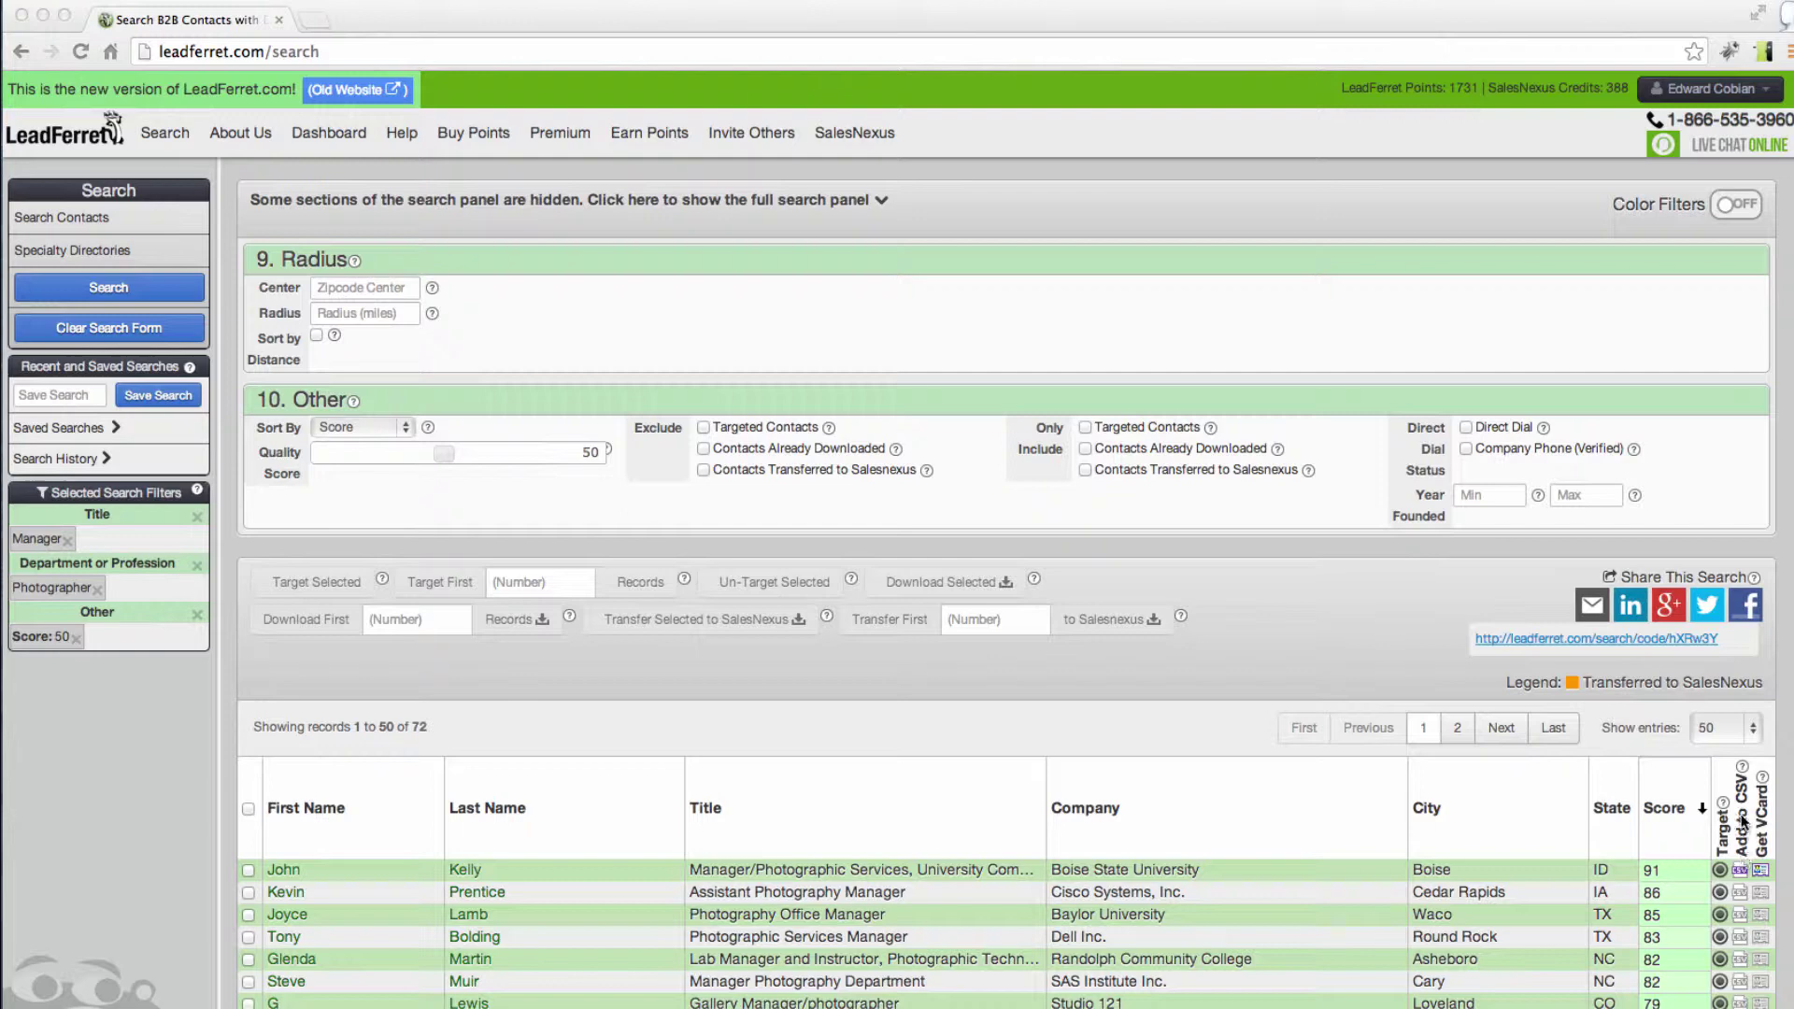
click(1739, 875)
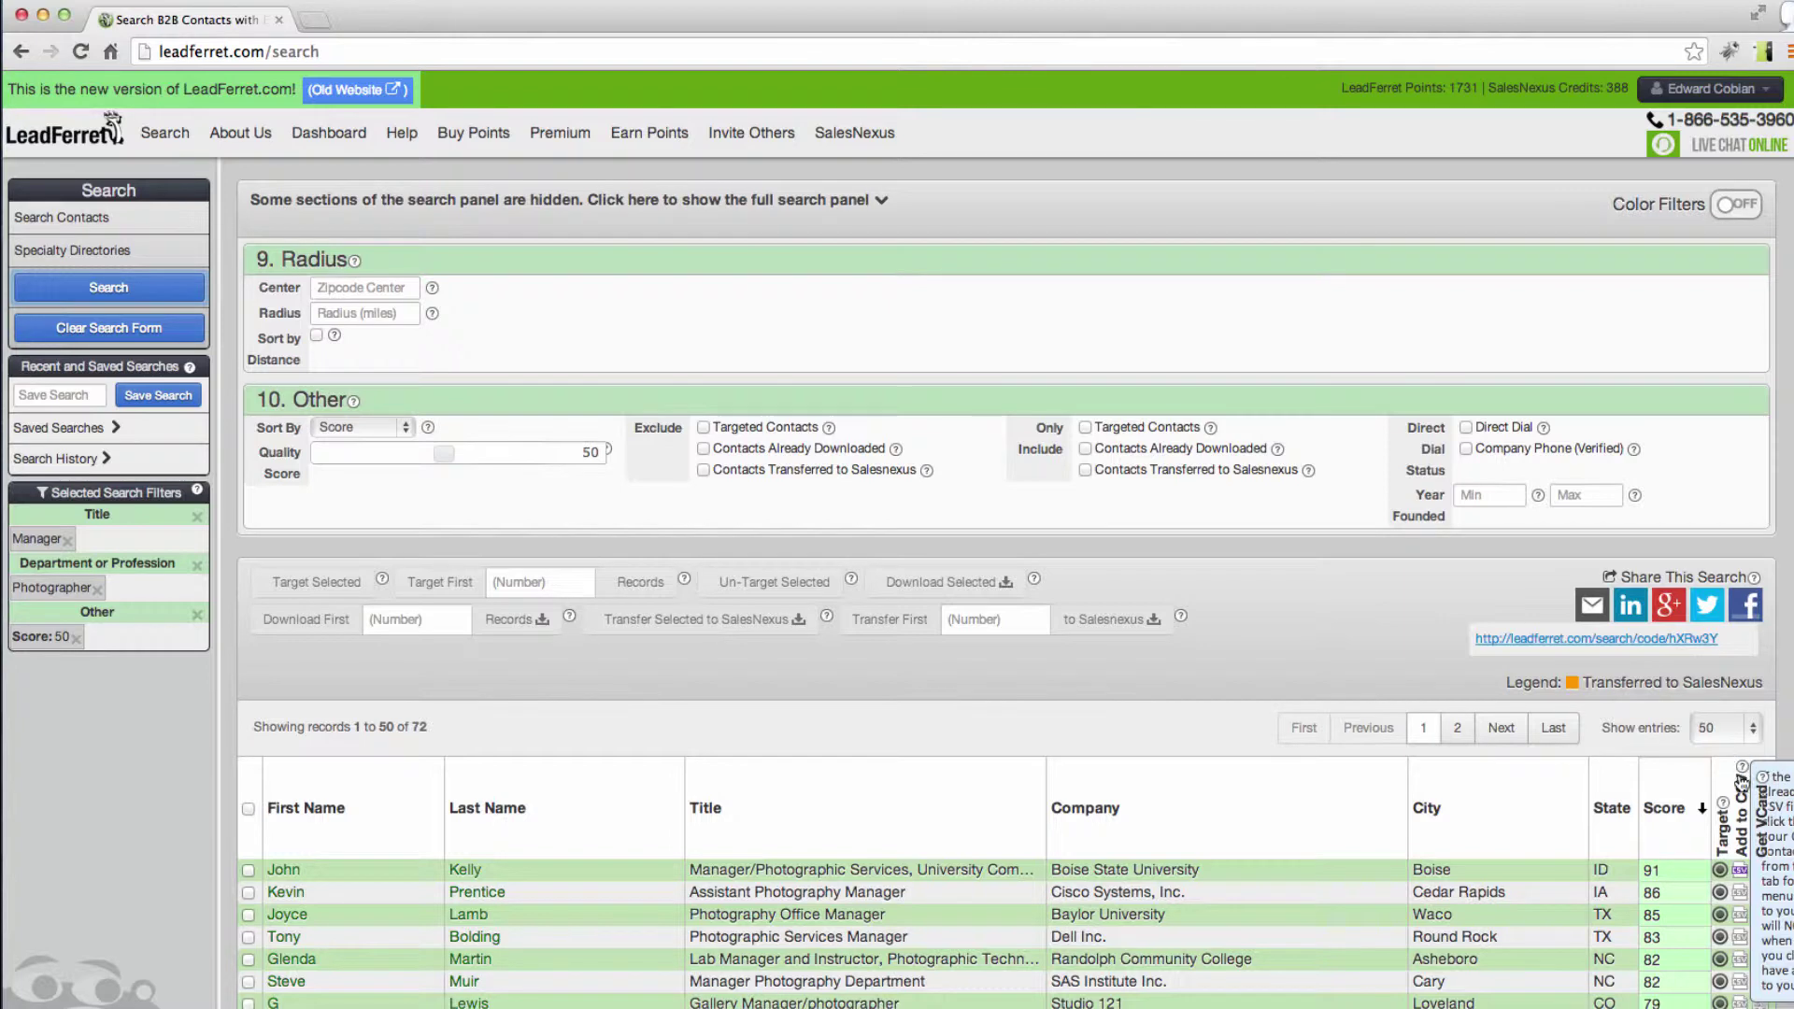
scroll(1738, 894, down, 1)
scroll(1739, 895, down, 3)
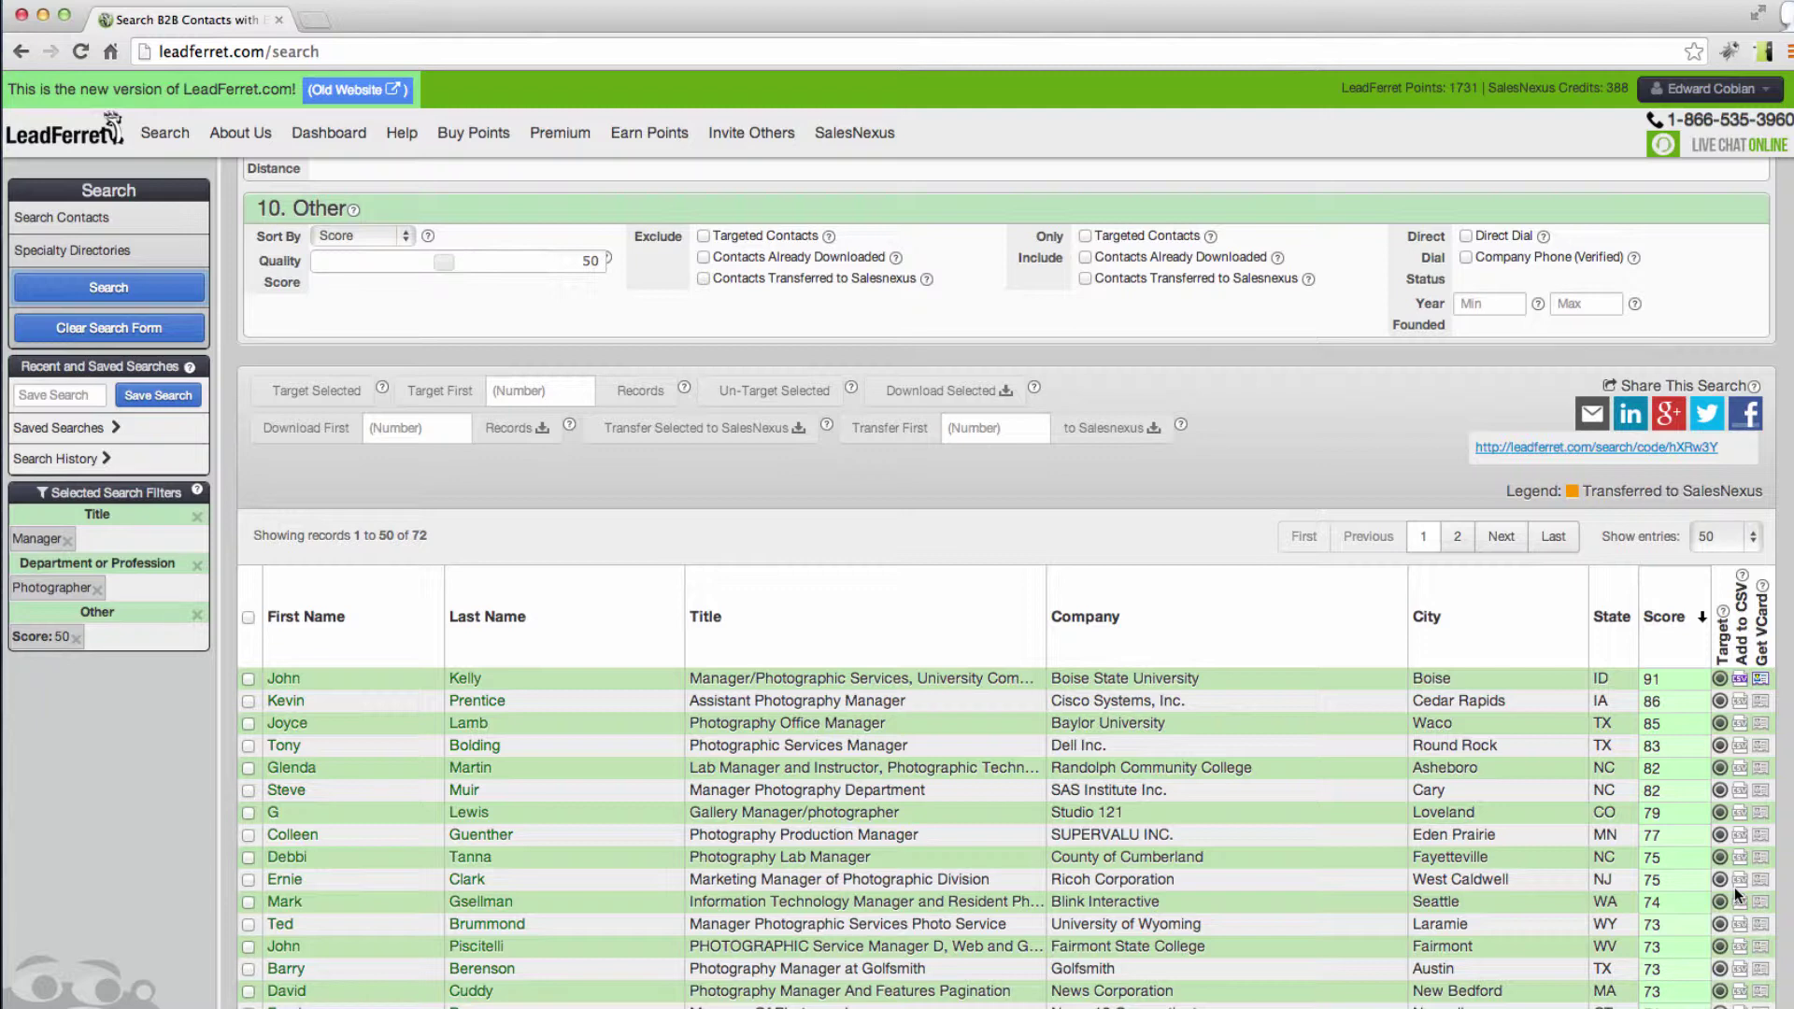
Add Kevin's contact to the CSV and confirm spending one point
click(1738, 701)
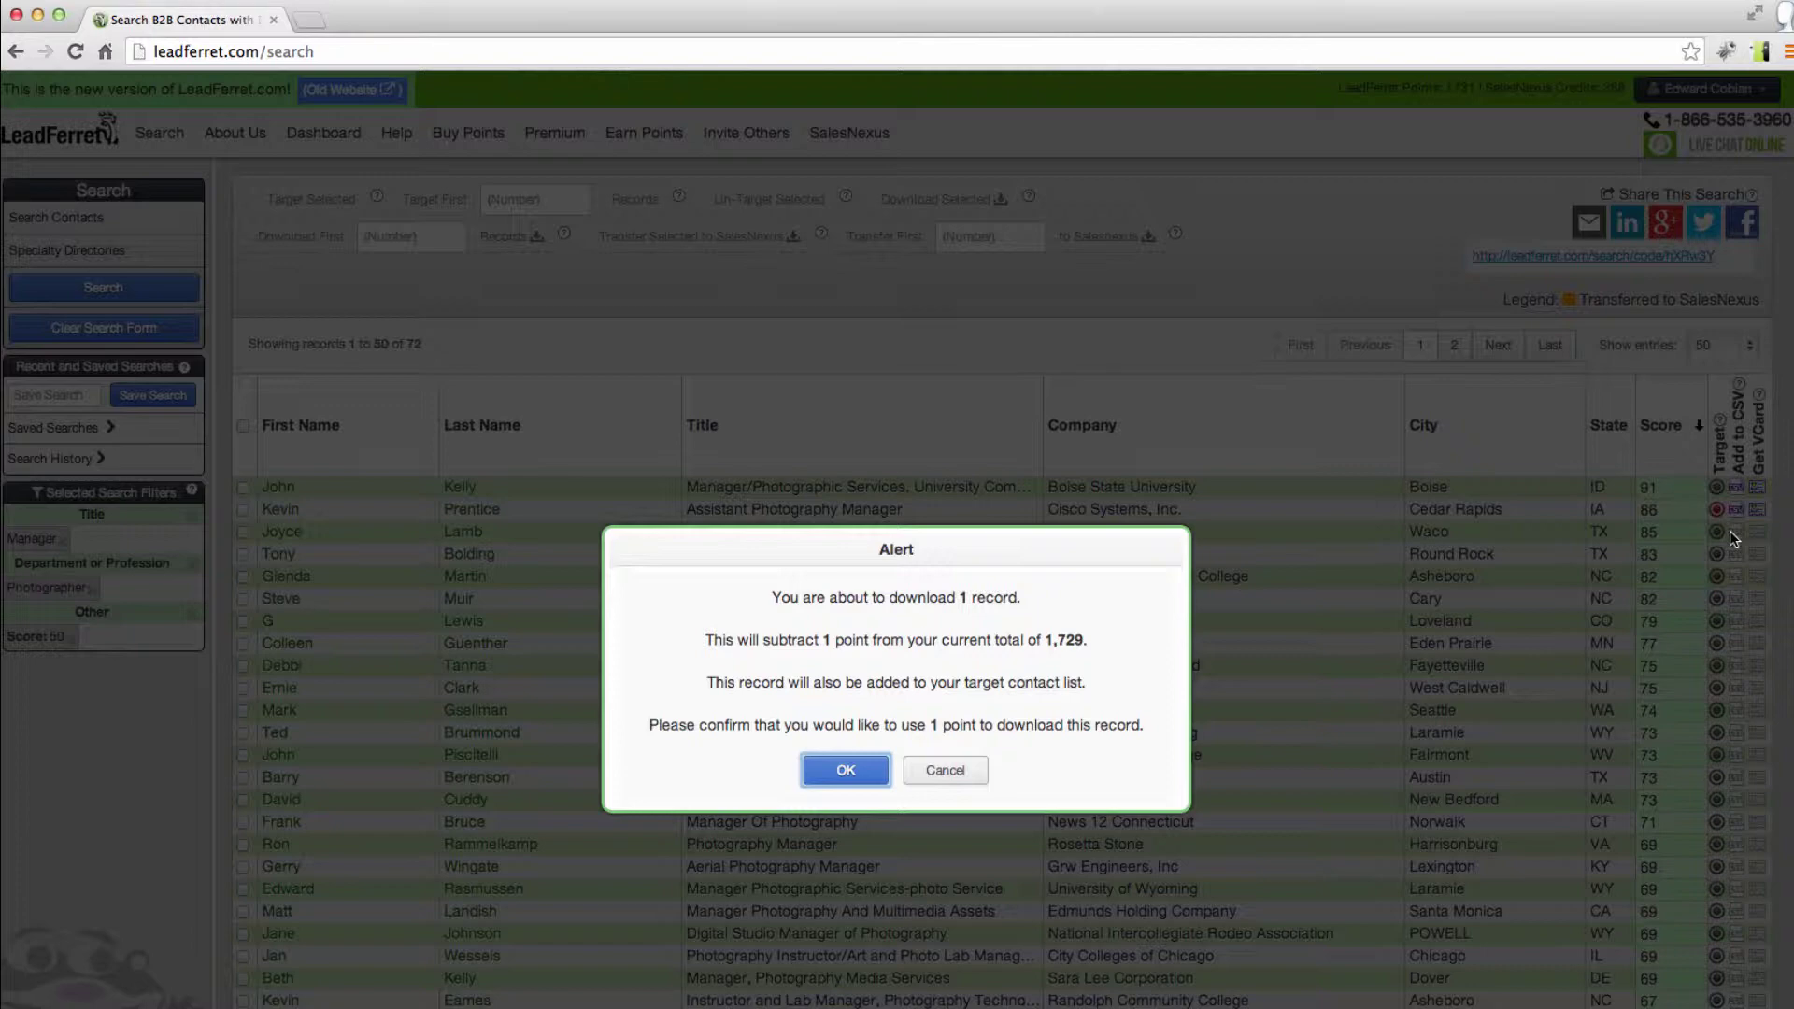
click(846, 782)
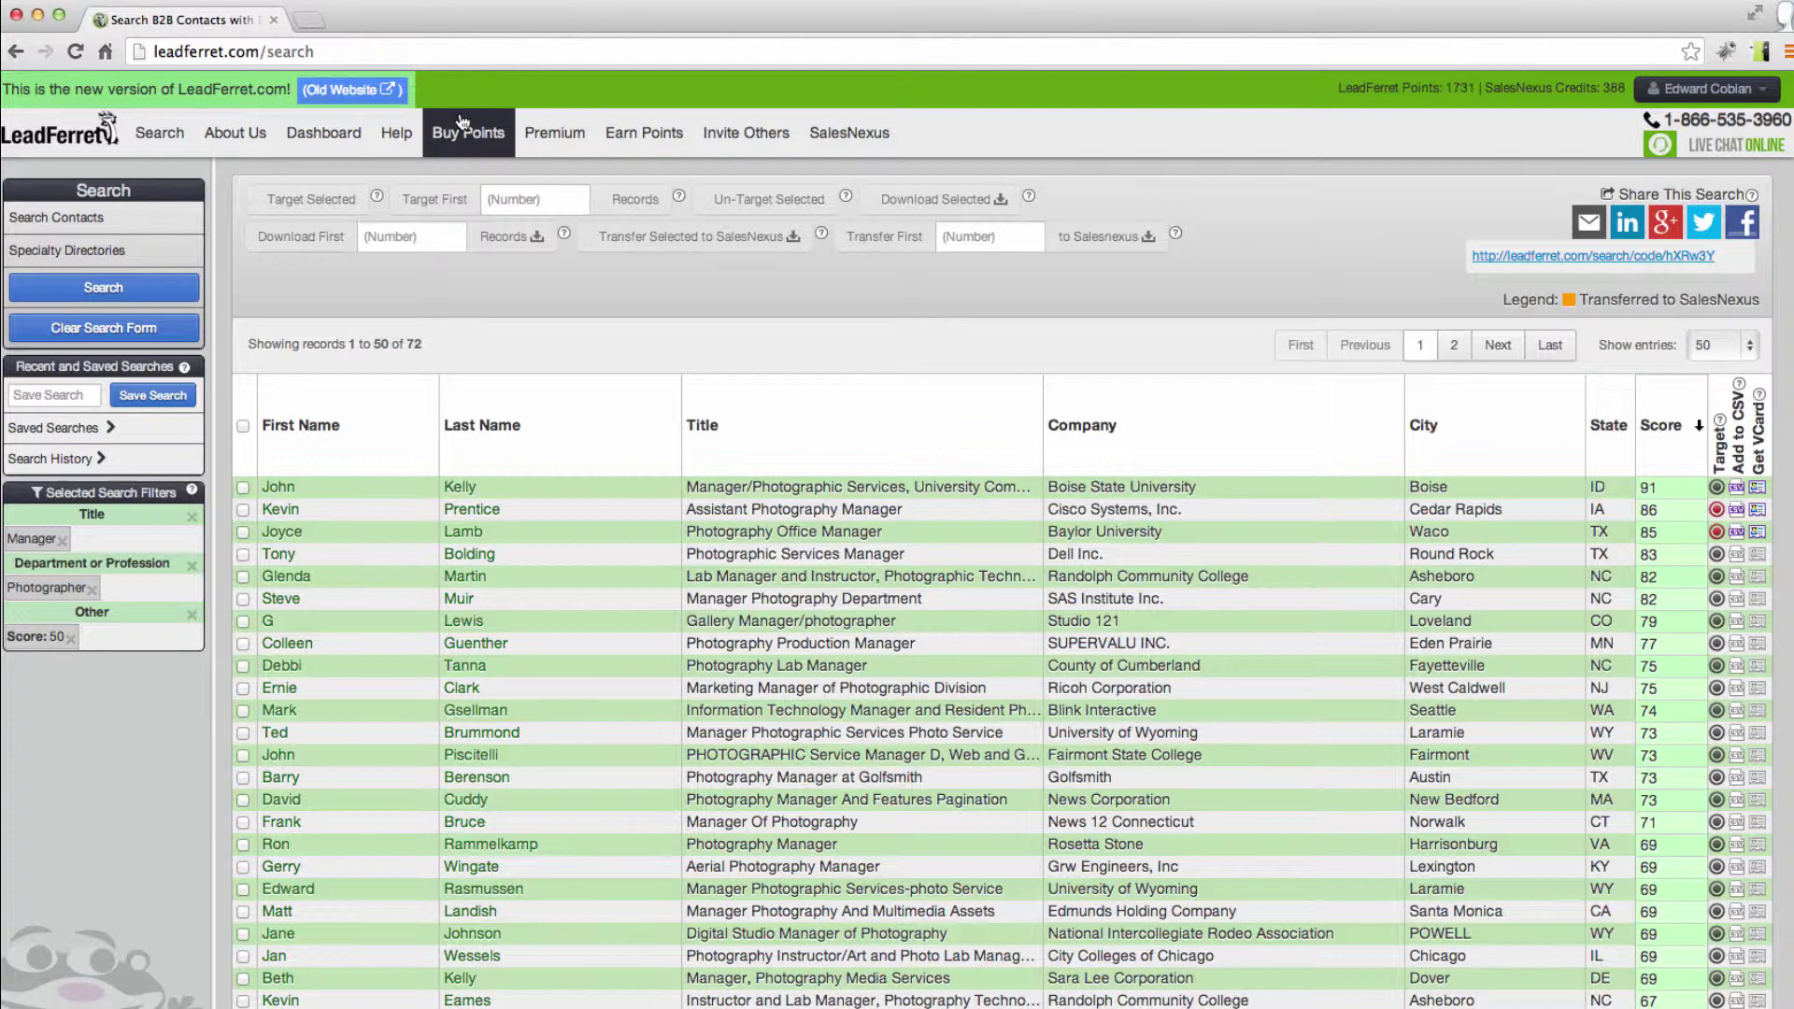
Open Targeted Contacts from the Dashboard menu
click(376, 298)
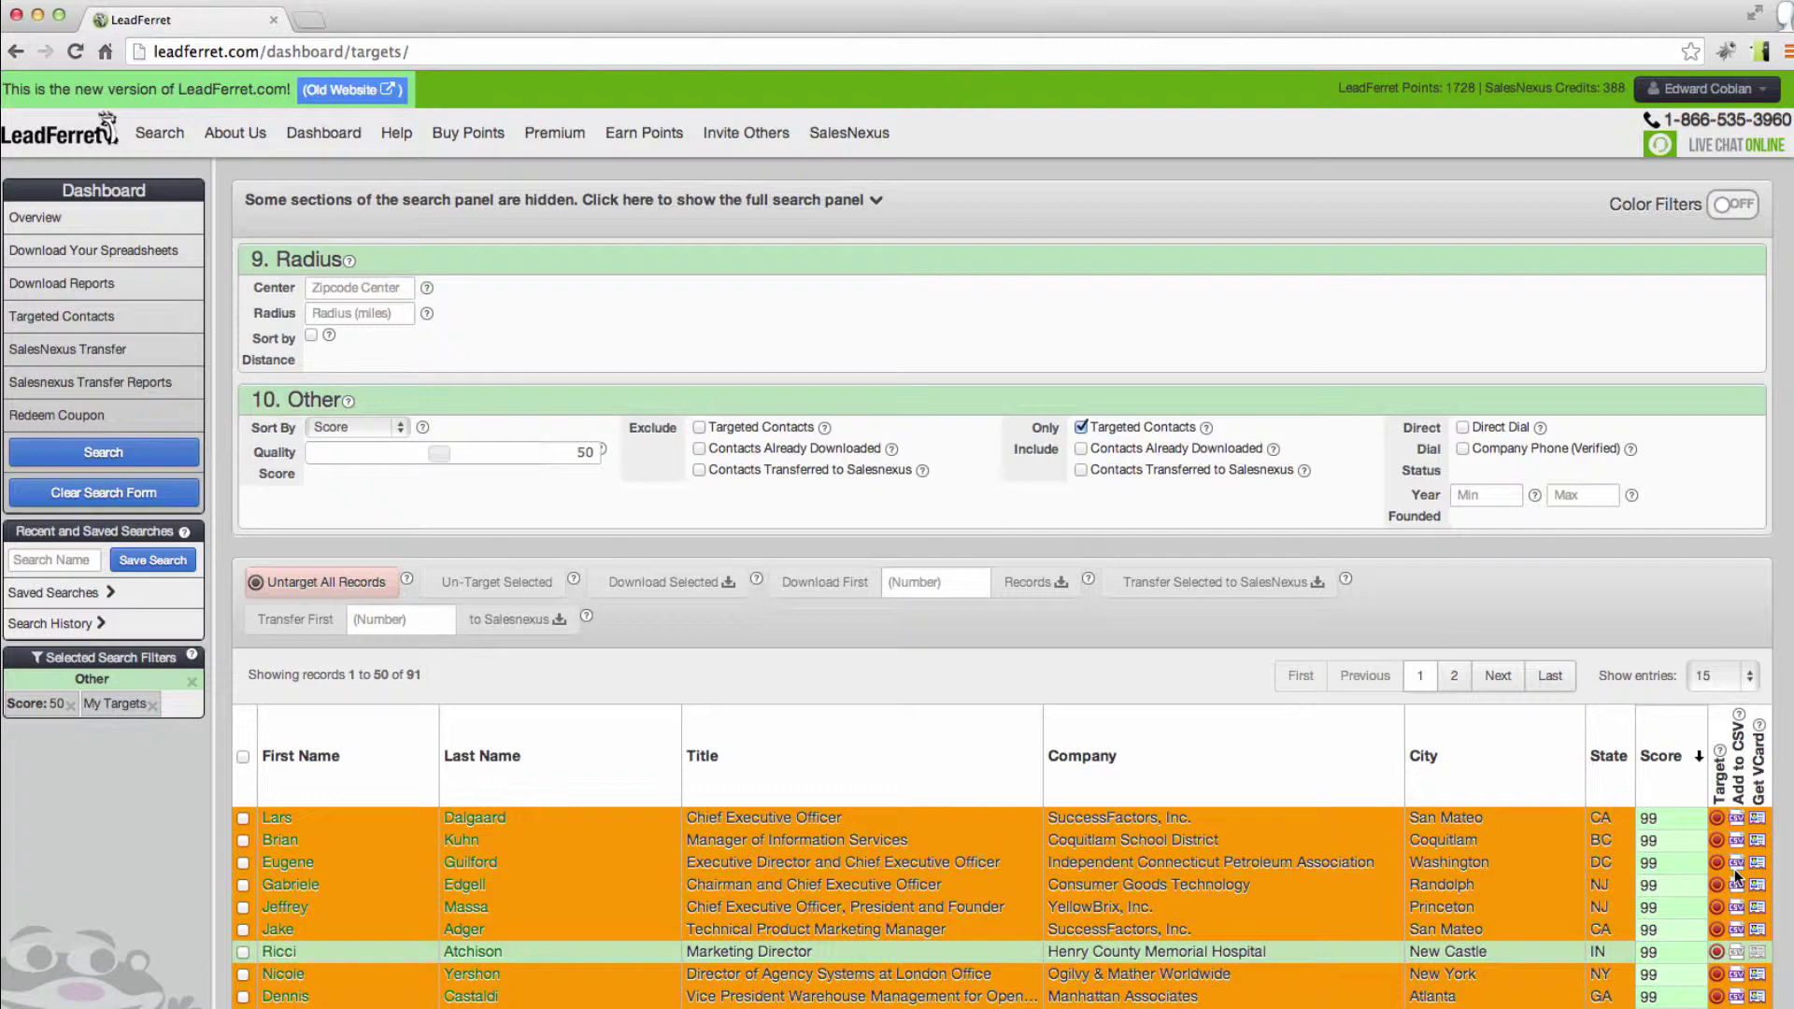
Go to the Download Your Spreadsheets page from the Dashboard
mouse_move(324, 133)
click(342, 186)
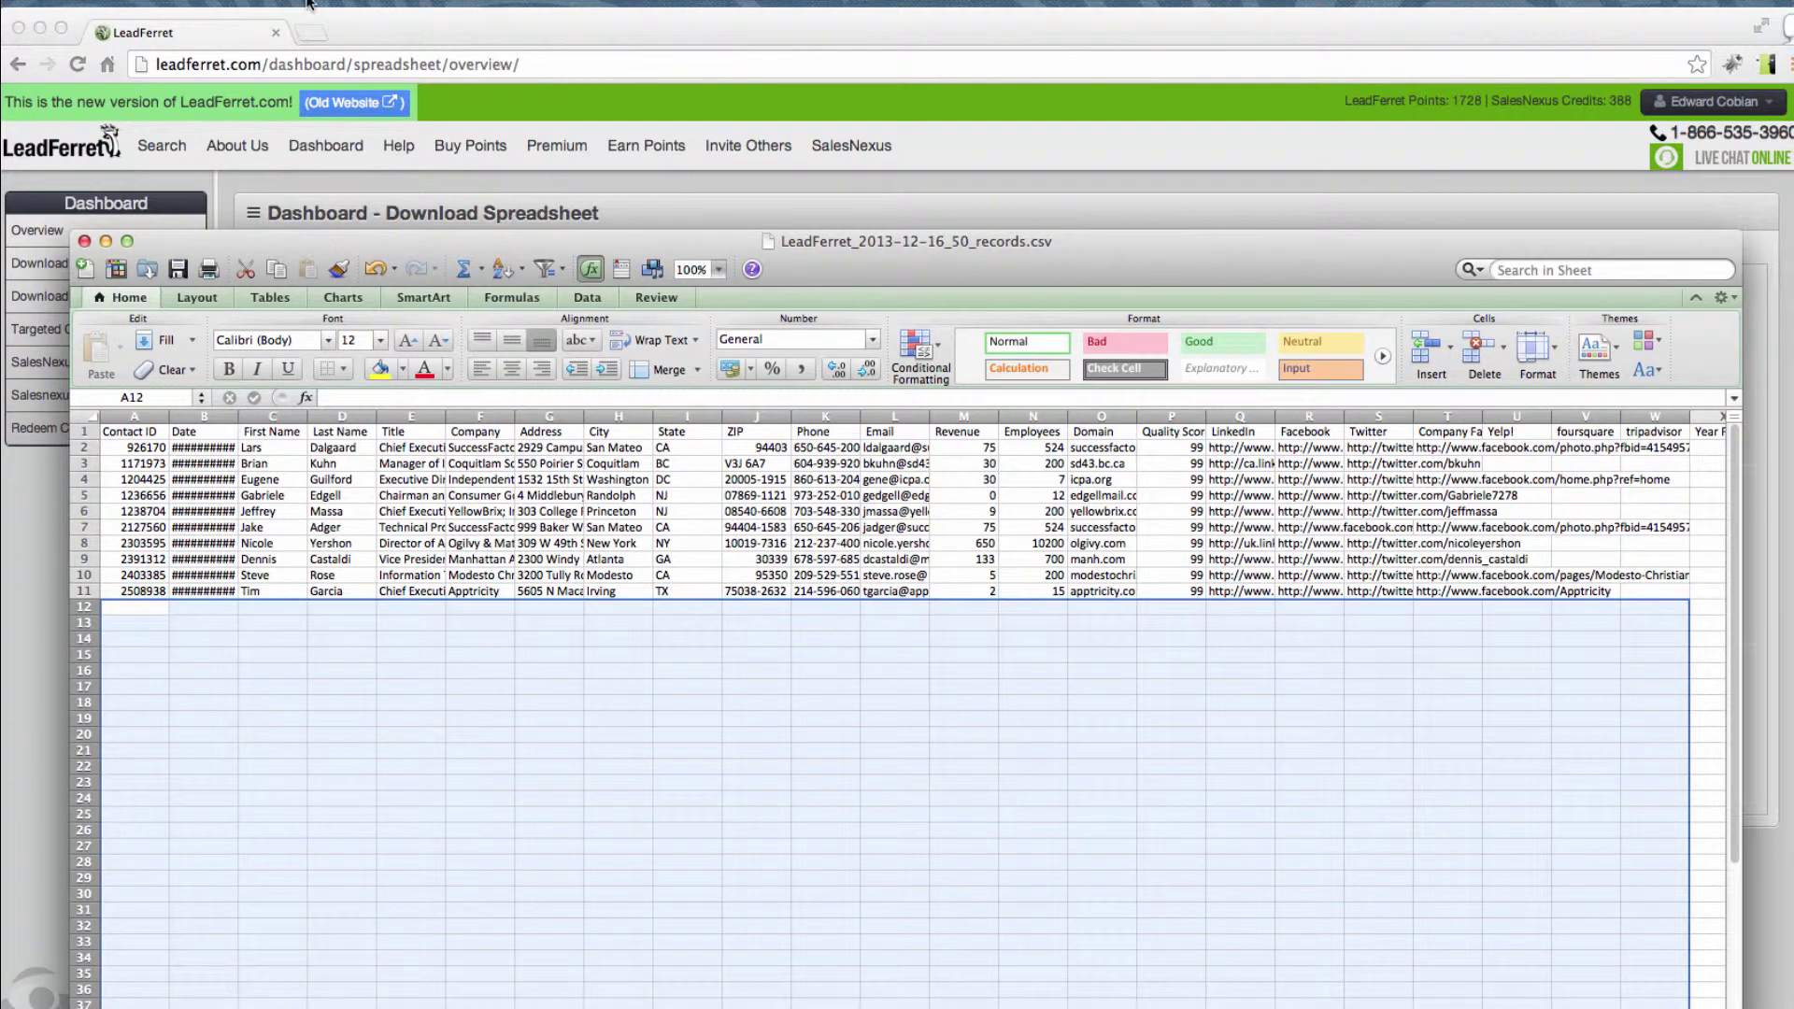
Minimize the Excel window to return to LeadFerret's Download Spreadsheet page
click(106, 242)
click(106, 242)
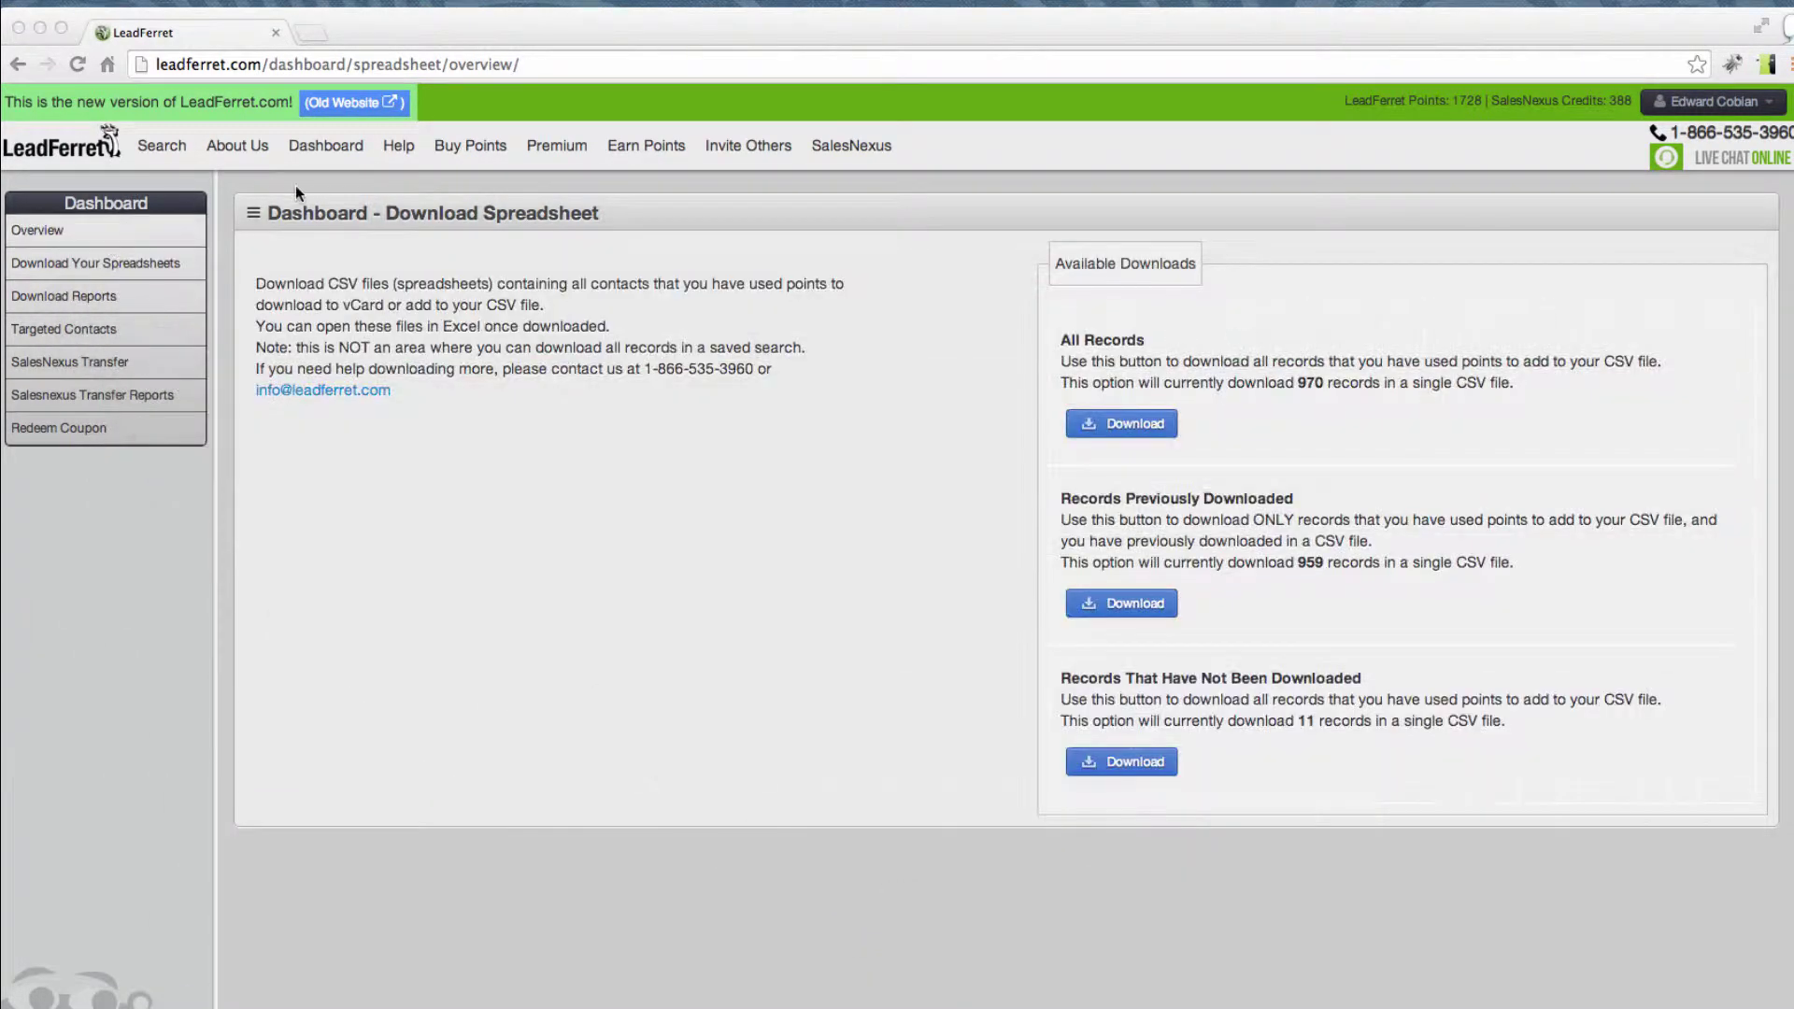
click(323, 144)
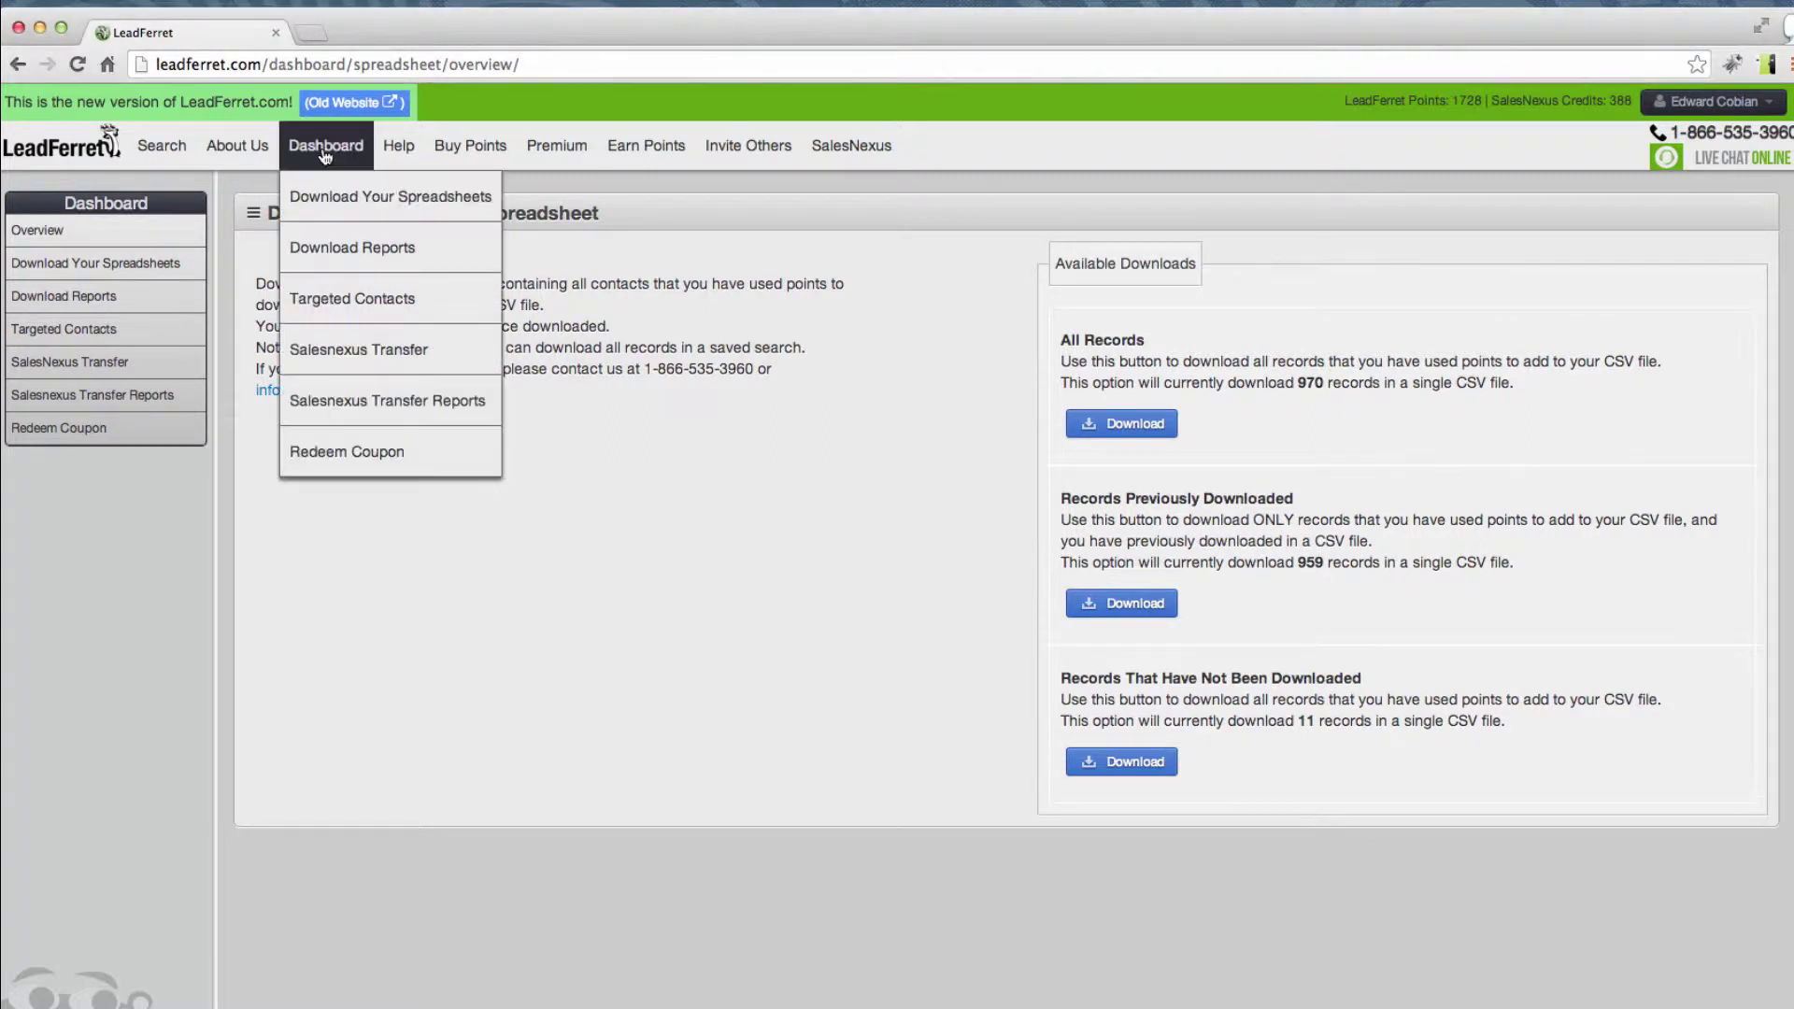
click(326, 201)
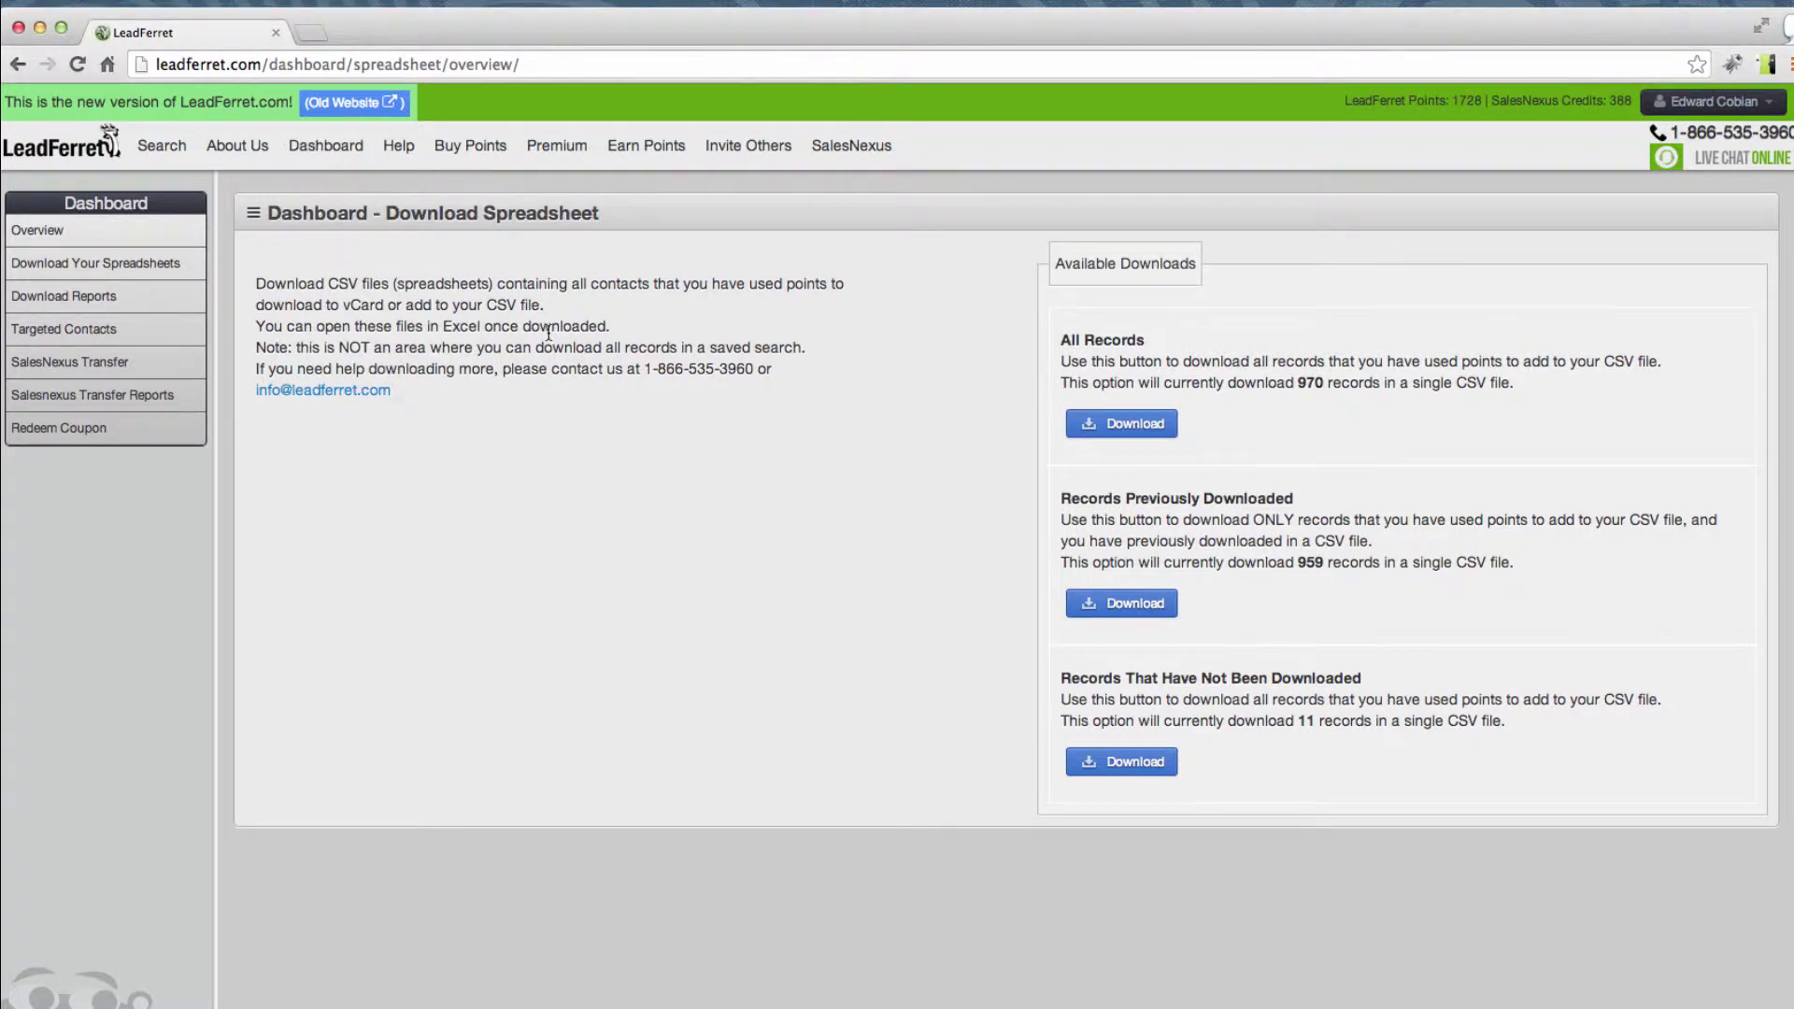